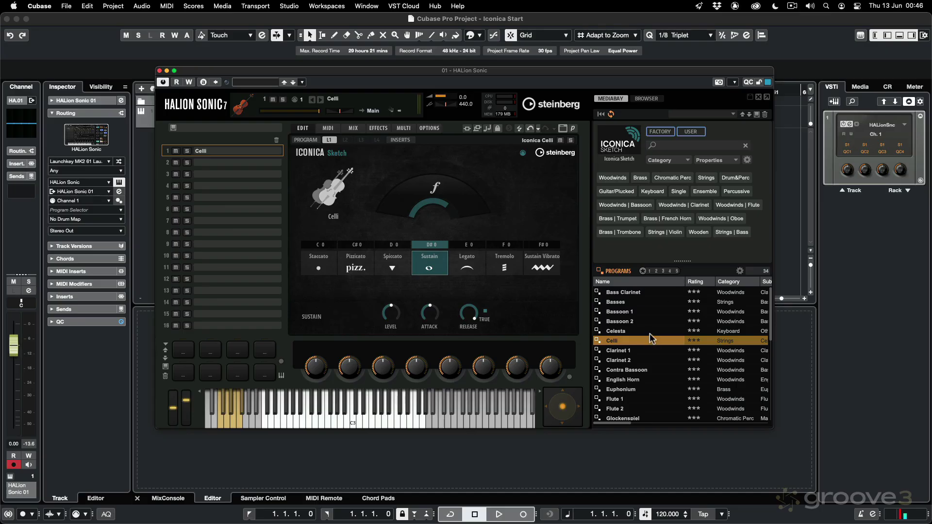
# Scroll the HALion Sonic view down and back up over the loaded Iconica Sketch Celli program.
pyautogui.scroll(-10, 650, 338)
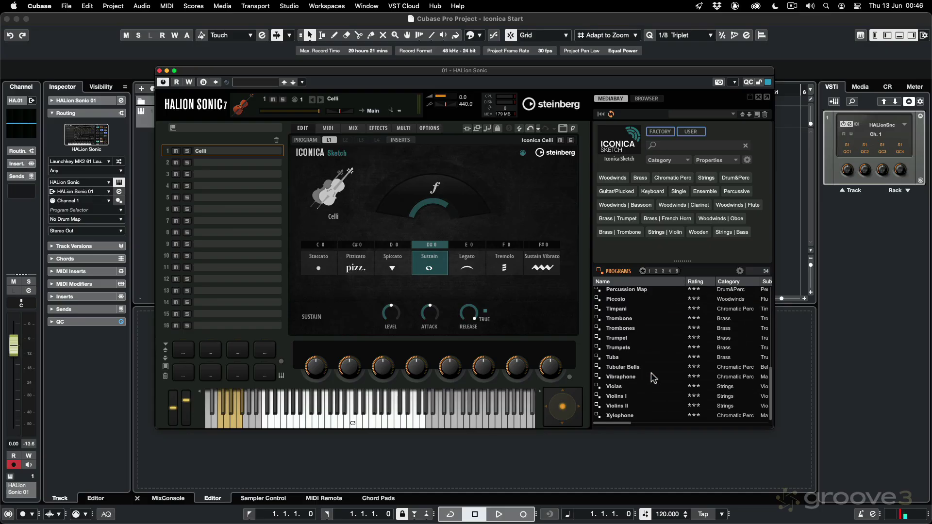
pyautogui.scroll(10, 653, 378)
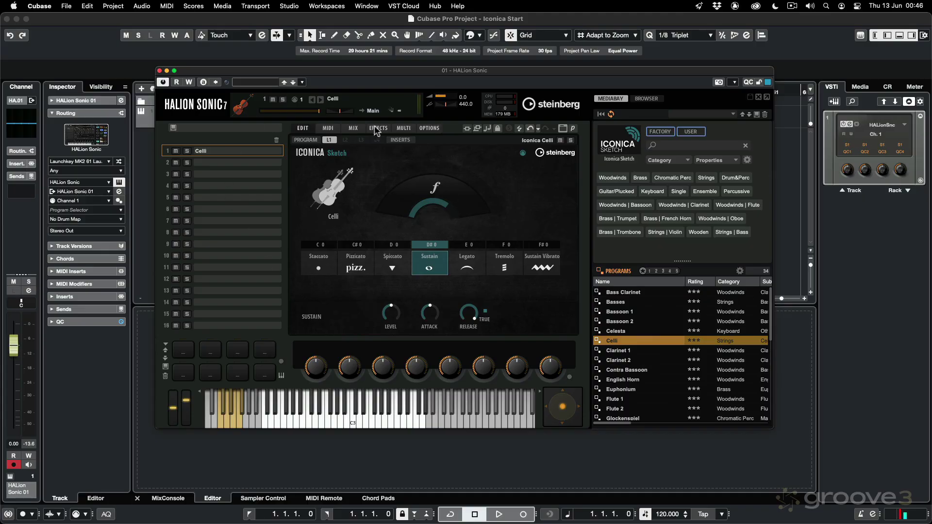
# Remove the existing HALion Sonic 01 track from the project.
pyautogui.click(160, 70)
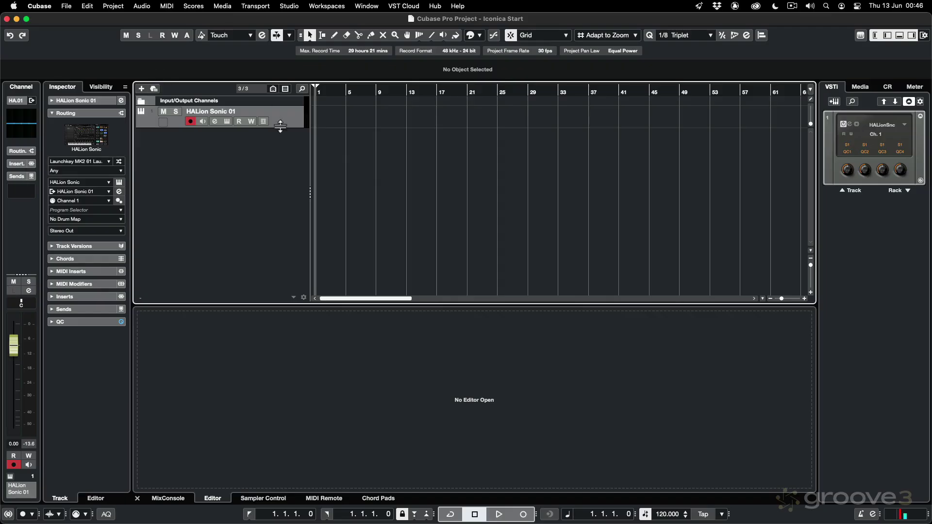
pyautogui.rightClick(285, 121)
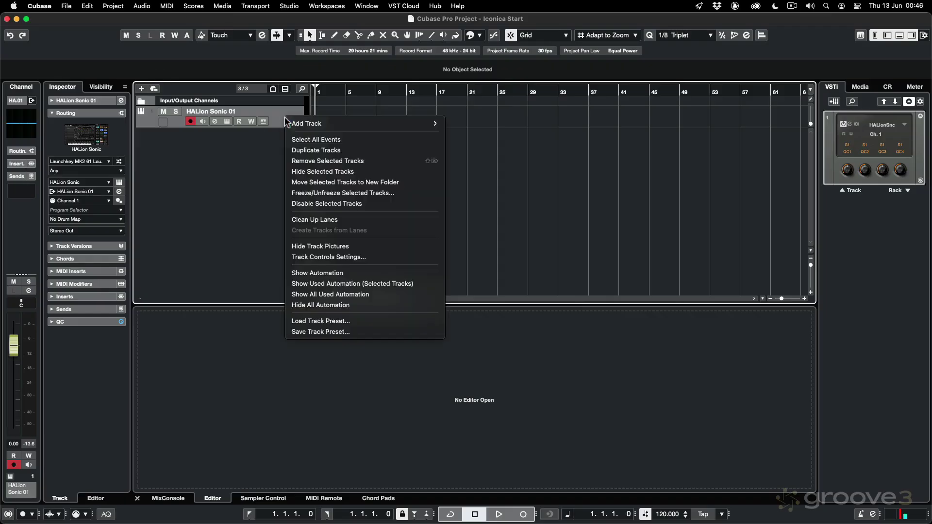
pyautogui.click(310, 161)
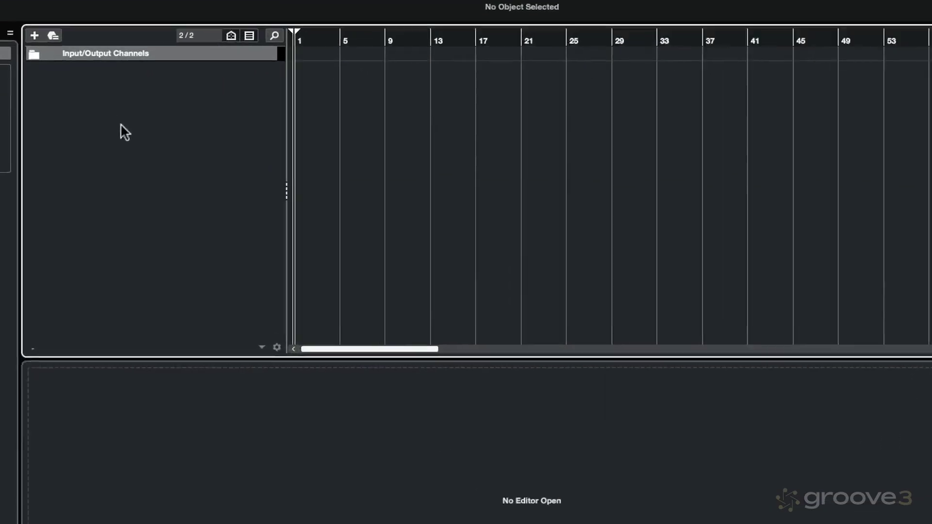
# Set up a new HALion Sonic instrument track named 'Iconica' in the Add Track dialog.
pyautogui.rightClick(198, 129)
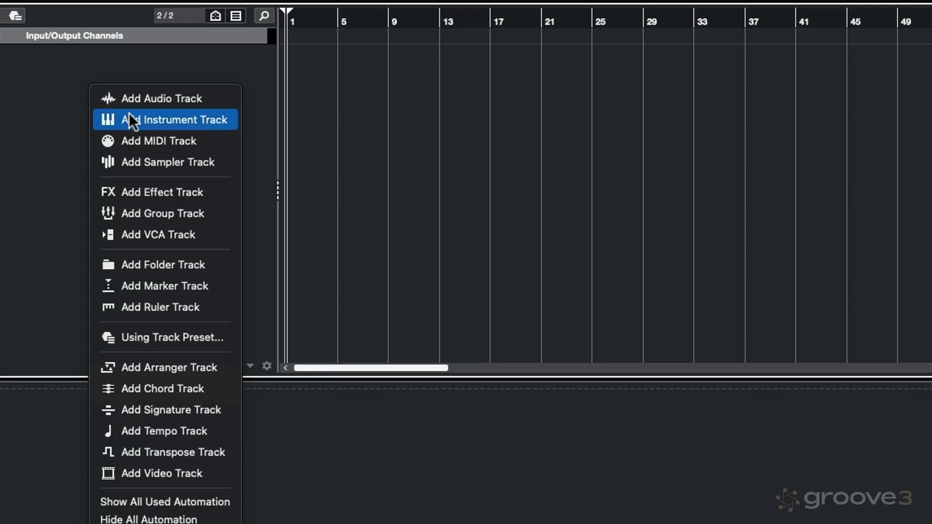
pyautogui.click(132, 126)
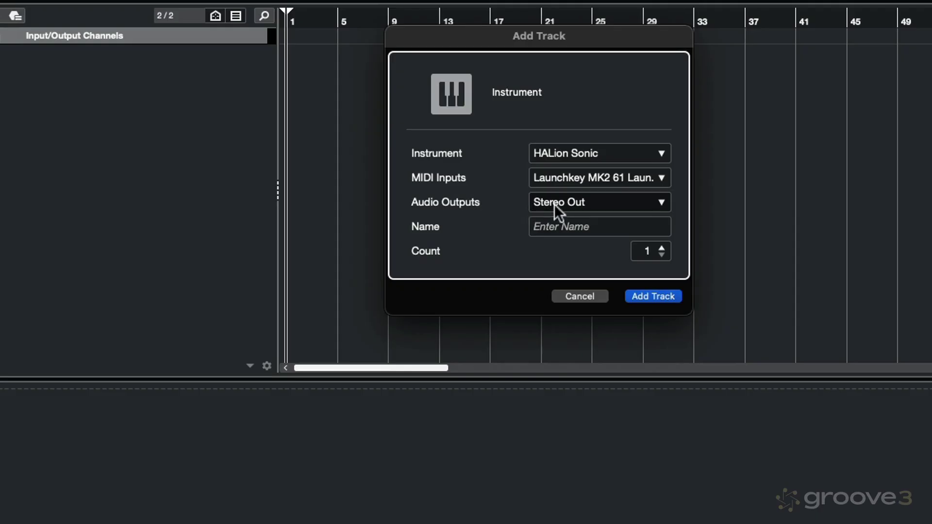
pyautogui.click(578, 226)
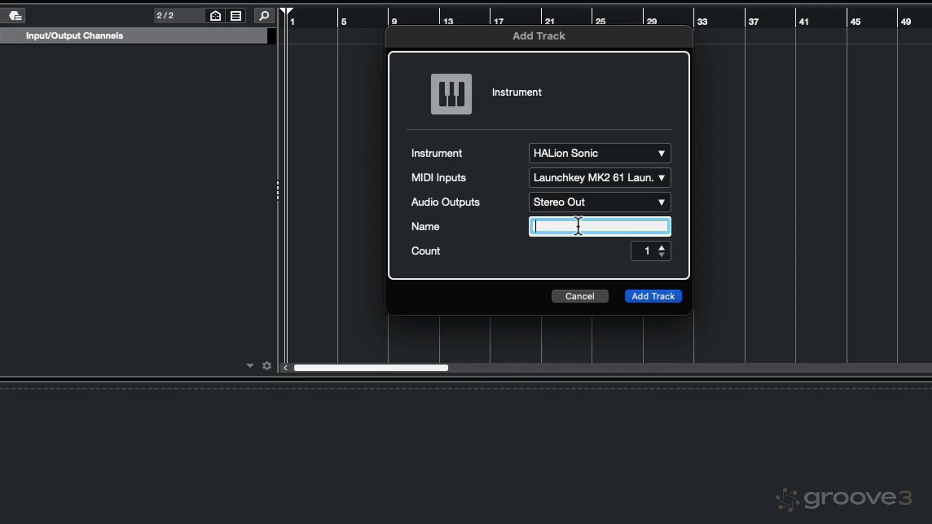
pyautogui.write('Iconica')
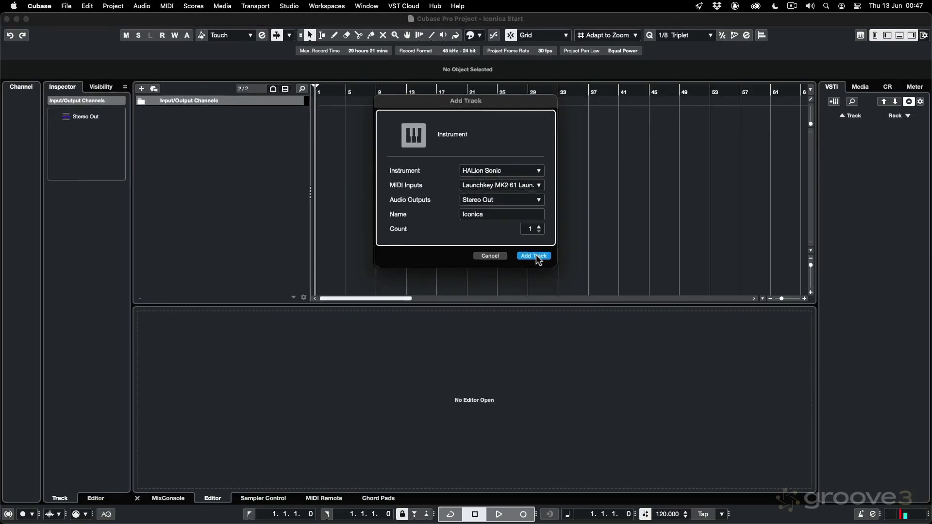
# Create the Iconica HALion Sonic track and list the Iconica Sketch library programs in MediaBay.
pyautogui.click(656, 295)
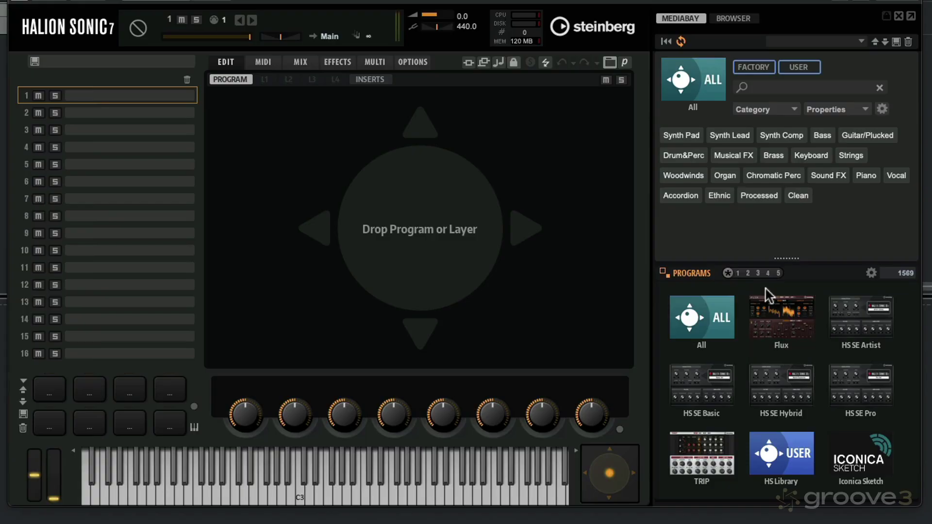
pyautogui.doubleClick(866, 473)
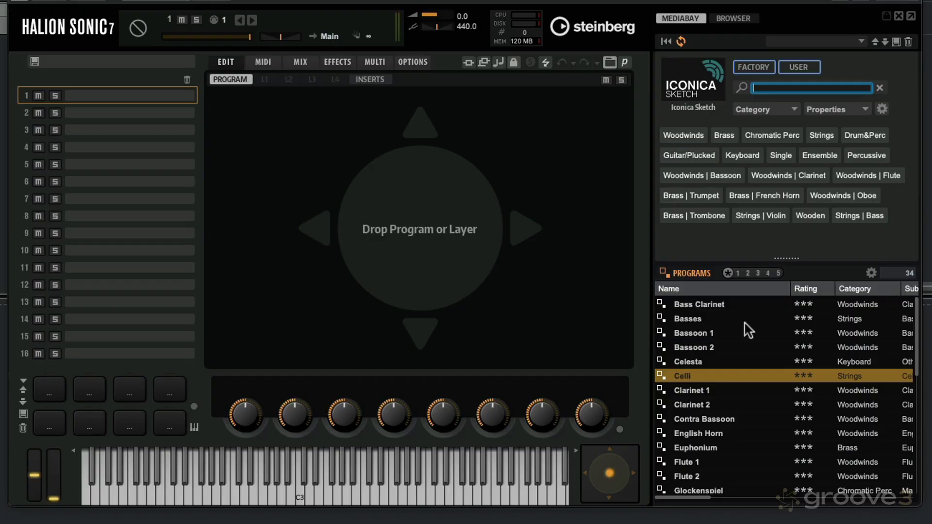
# Toggle the Name column sort, then sort the 34 Iconica Sketch programs by Category.
pyautogui.click(720, 289)
pyautogui.click(720, 290)
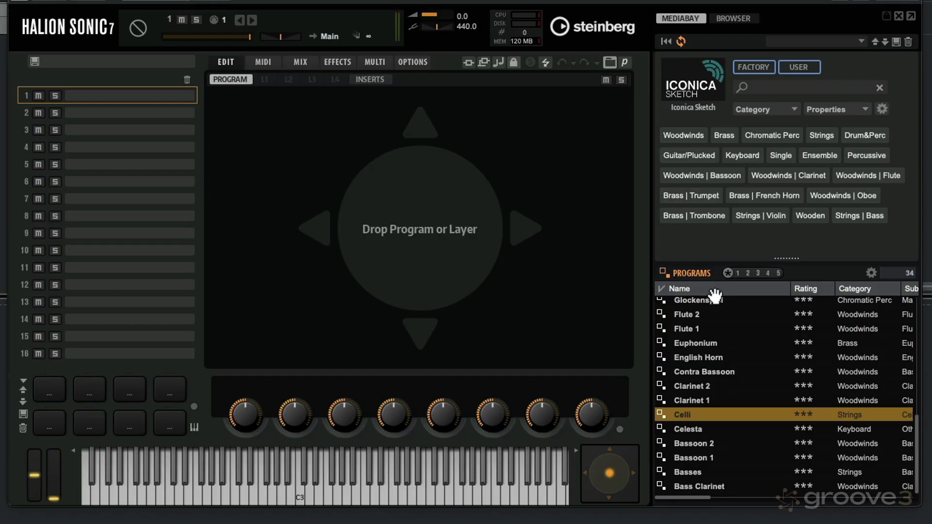
pyautogui.click(717, 290)
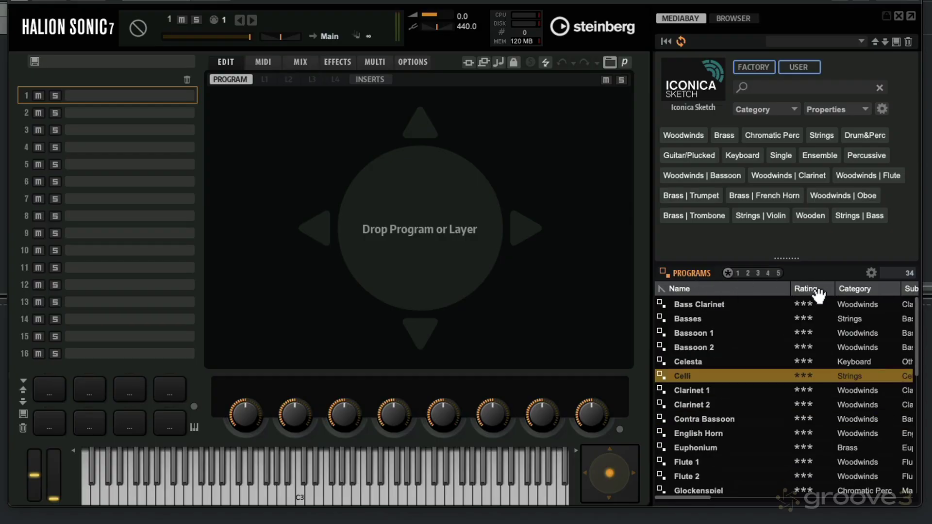
pyautogui.click(872, 290)
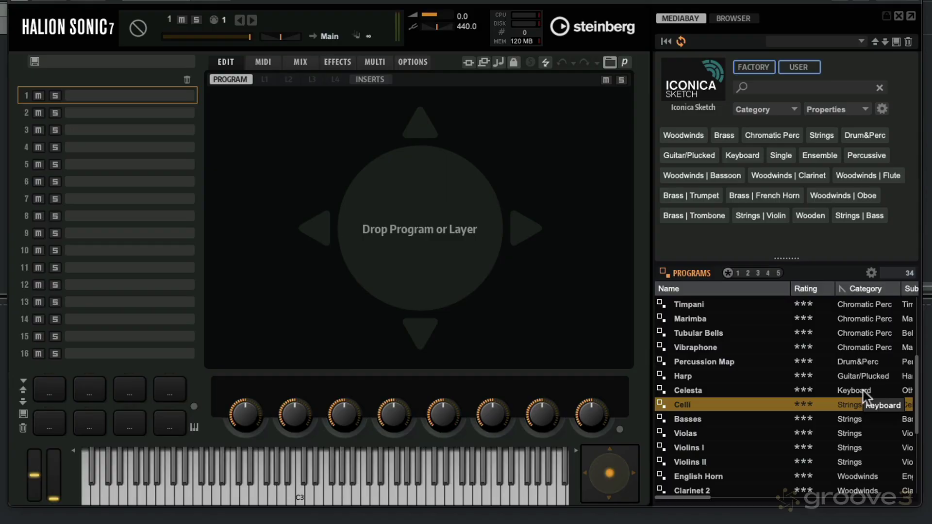
pyautogui.scroll(-2, 862, 396)
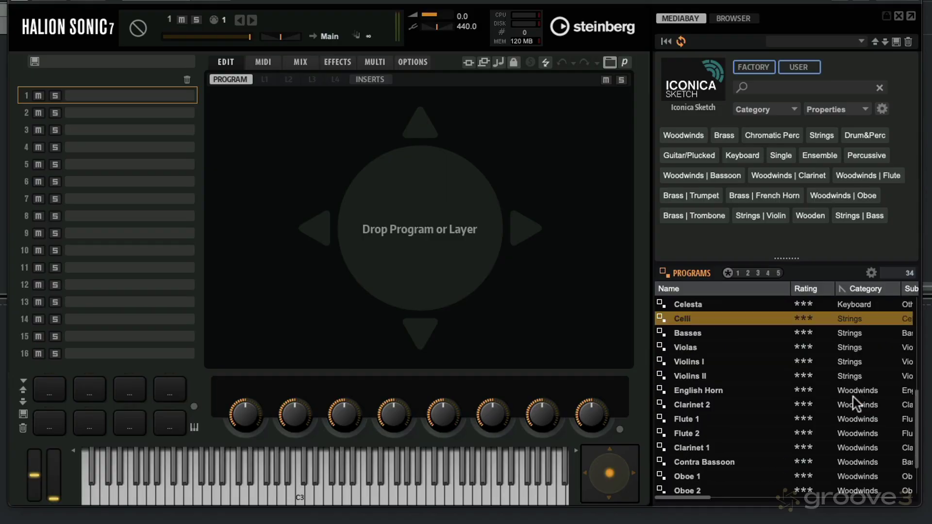
pyautogui.scroll(-1, 852, 397)
pyautogui.scroll(4, 852, 397)
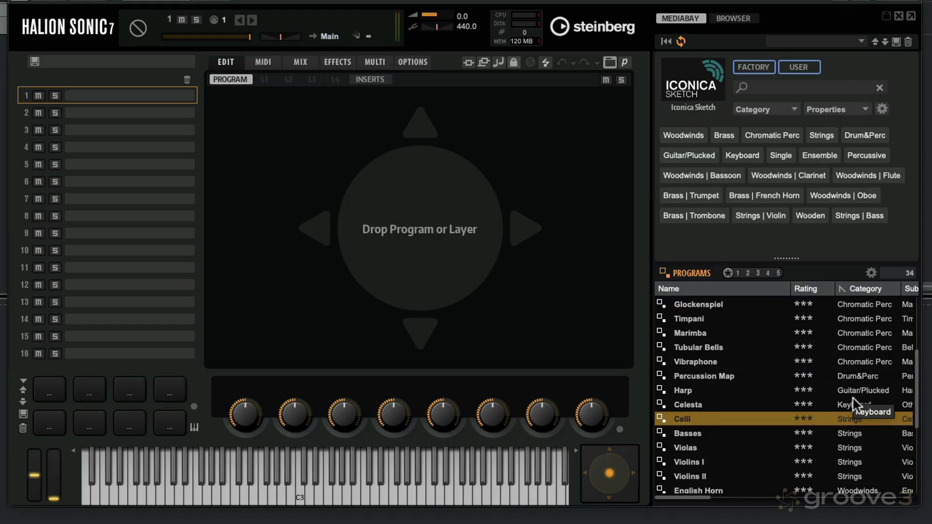
pyautogui.scroll(3, 852, 398)
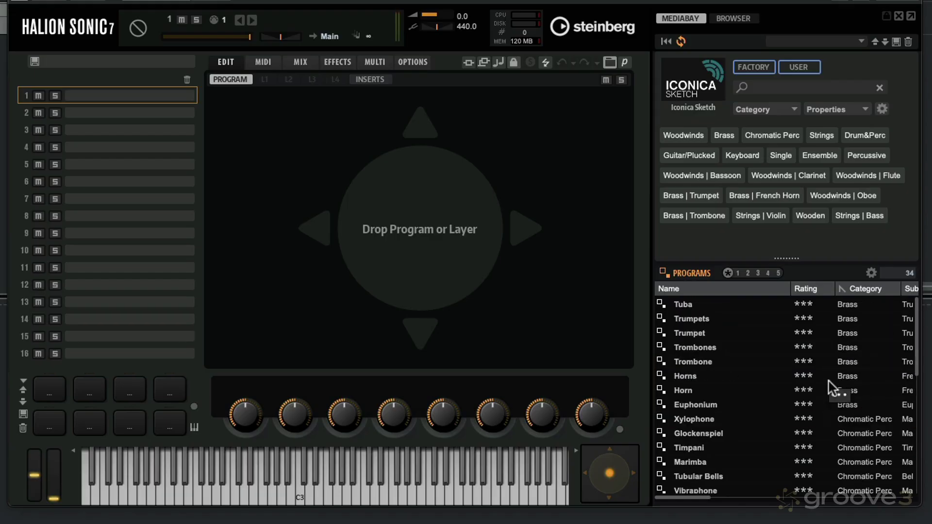
pyautogui.scroll(-4, 828, 381)
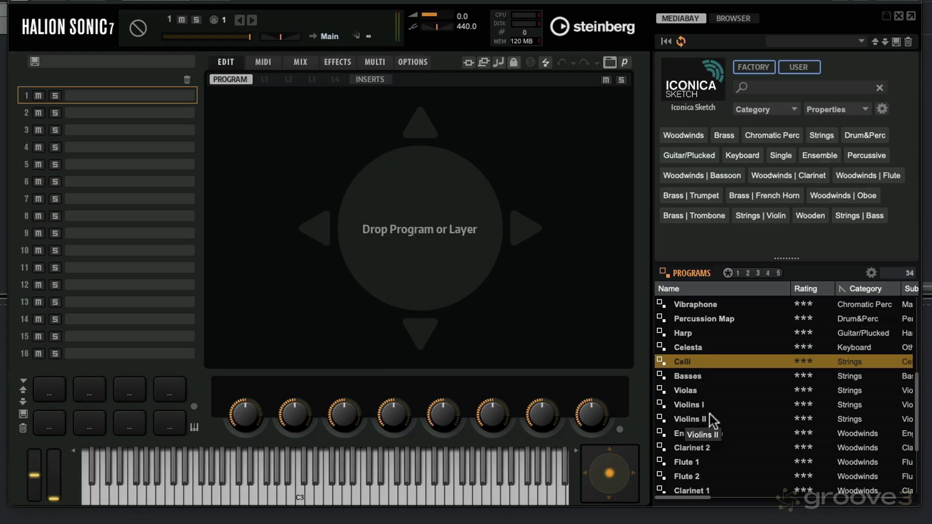
# Load Violins I into slot 1 and step through articulations, ending on Sustain Vibrato.
pyautogui.moveTo(699, 404); pyautogui.dragTo(121, 97)
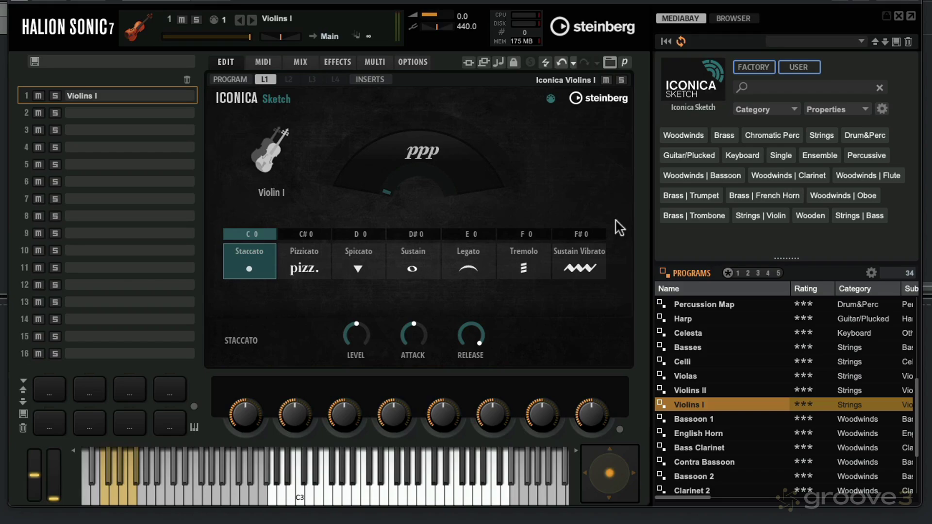
pyautogui.click(305, 260)
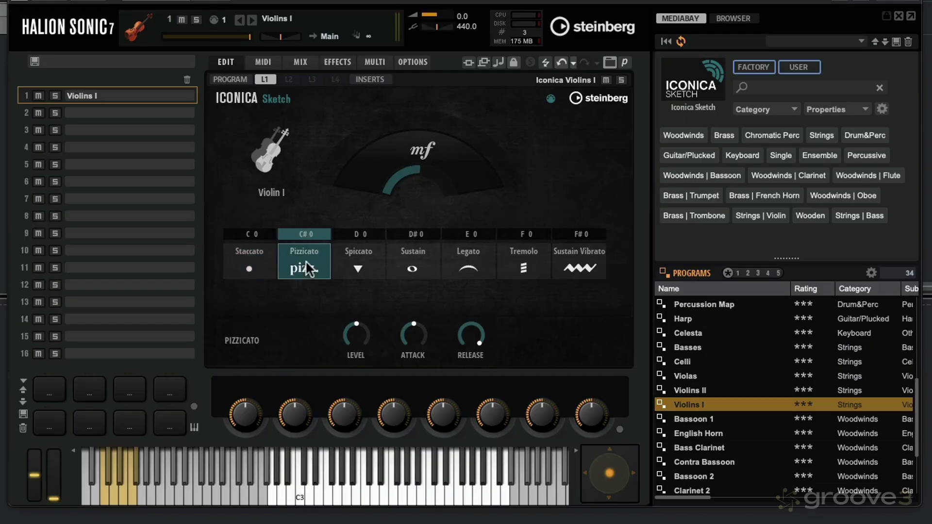
pyautogui.click(359, 256)
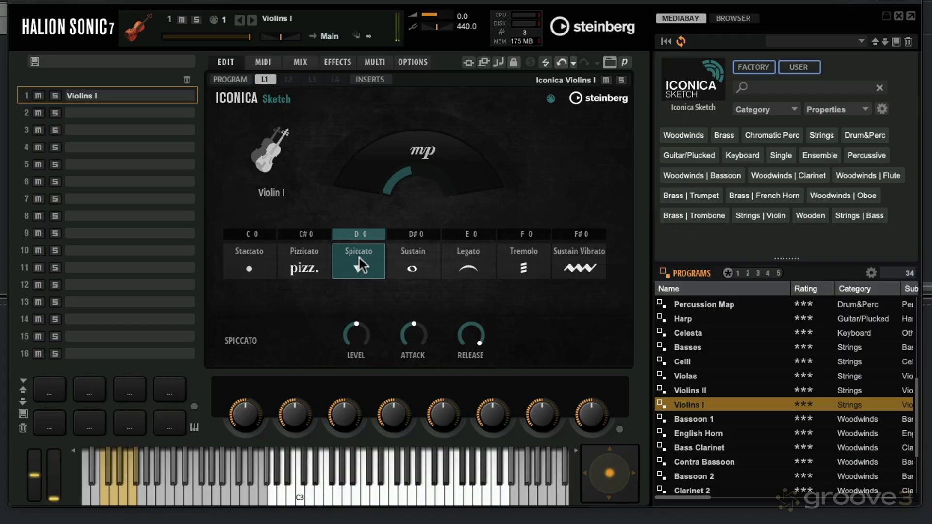
pyautogui.click(407, 250)
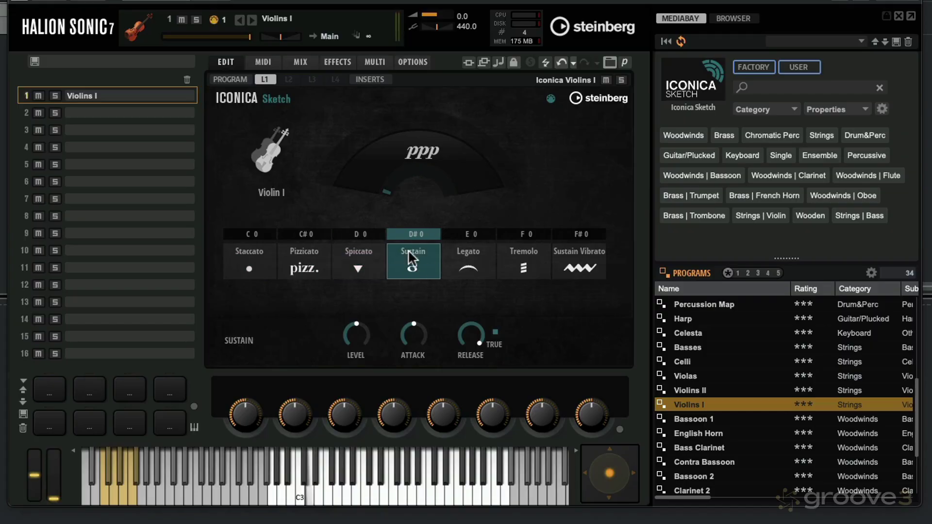
pyautogui.click(461, 248)
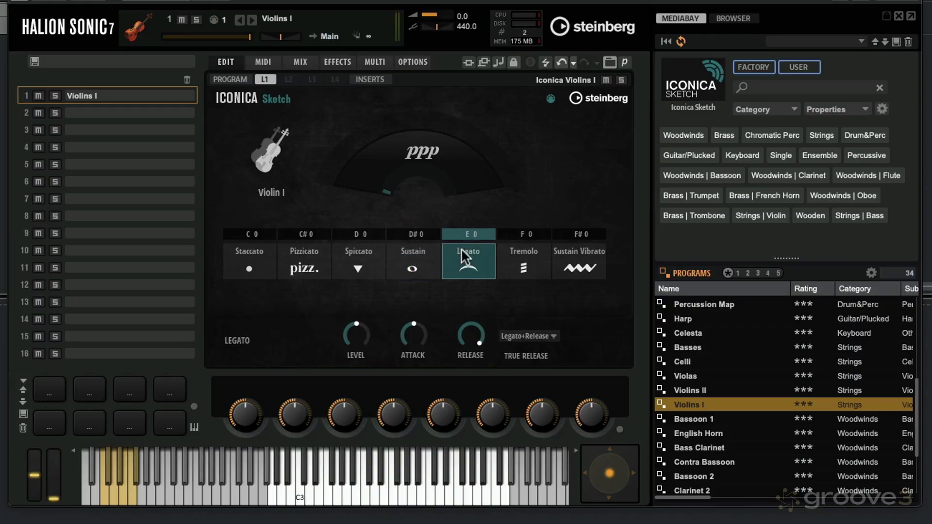
pyautogui.click(514, 251)
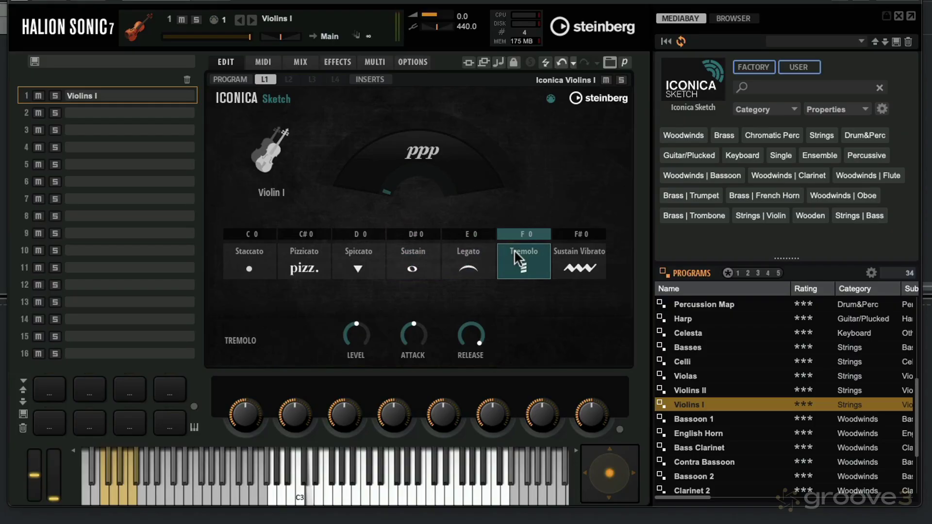
pyautogui.click(577, 249)
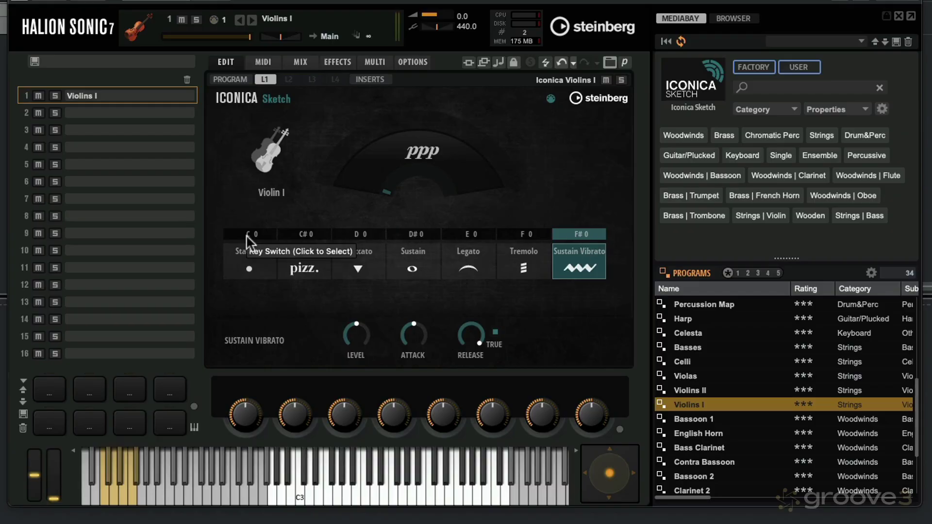
pyautogui.click(255, 278)
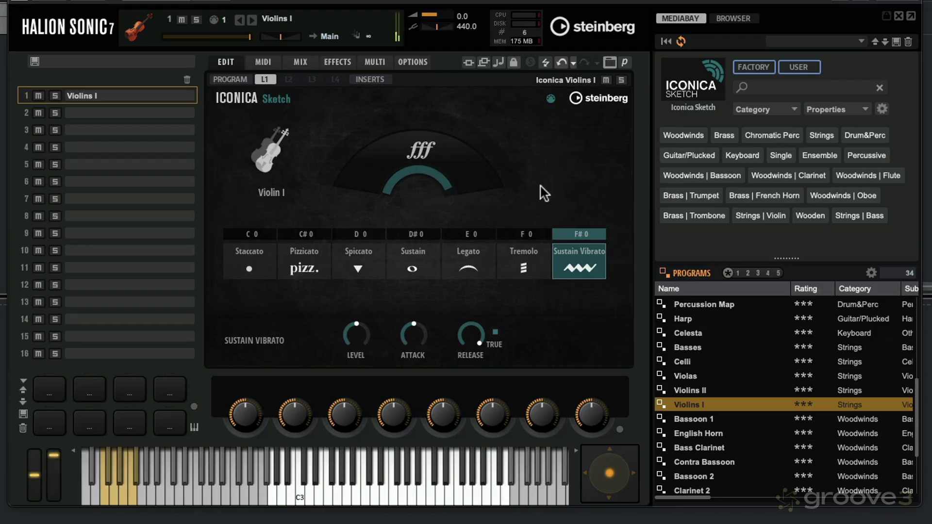
# Load Violins II into slot 2, checking the MIDI page, then view the Mix page.
pyautogui.click(353, 338)
pyautogui.moveTo(468, 336)
pyautogui.click(255, 62)
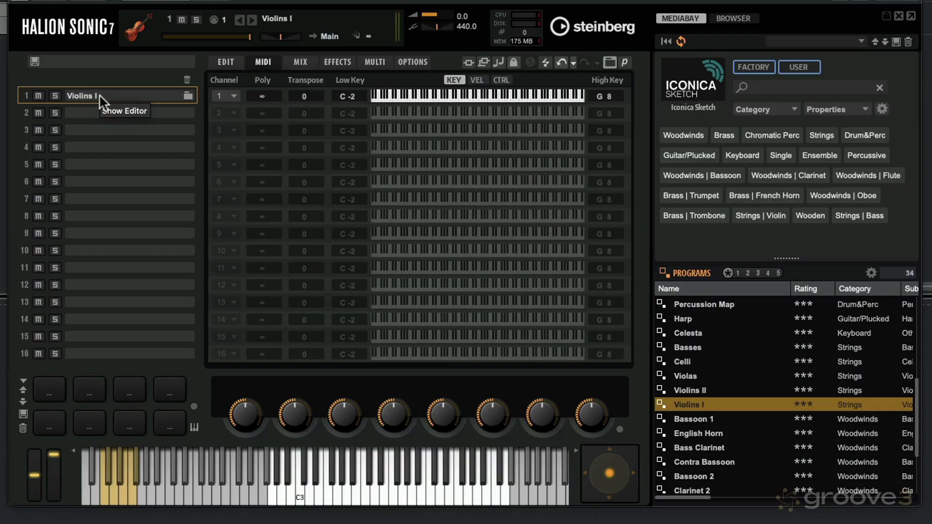
pyautogui.moveTo(686, 389); pyautogui.dragTo(103, 116)
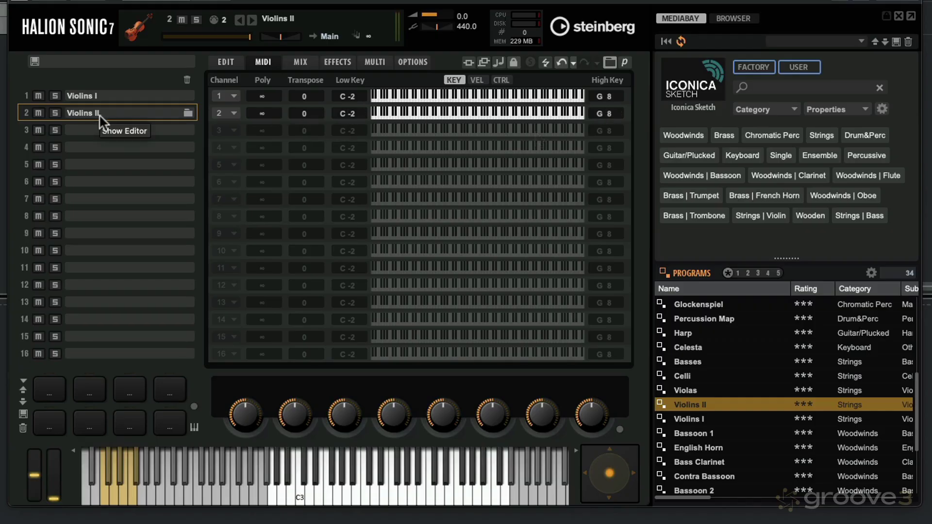
pyautogui.click(298, 63)
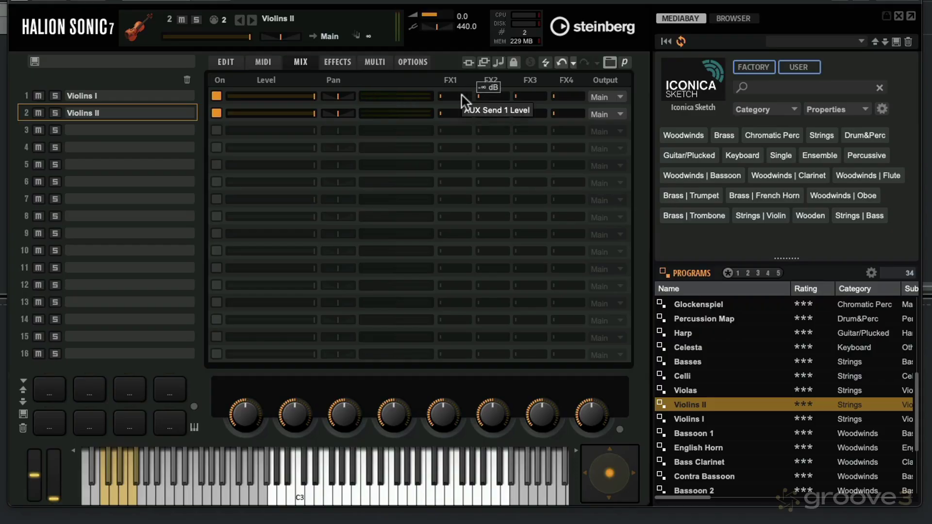
# Drag slot 1's FX1 send on the Mix page up to -1.3 dB.
pyautogui.moveTo(462, 100); pyautogui.dragTo(433, 95)
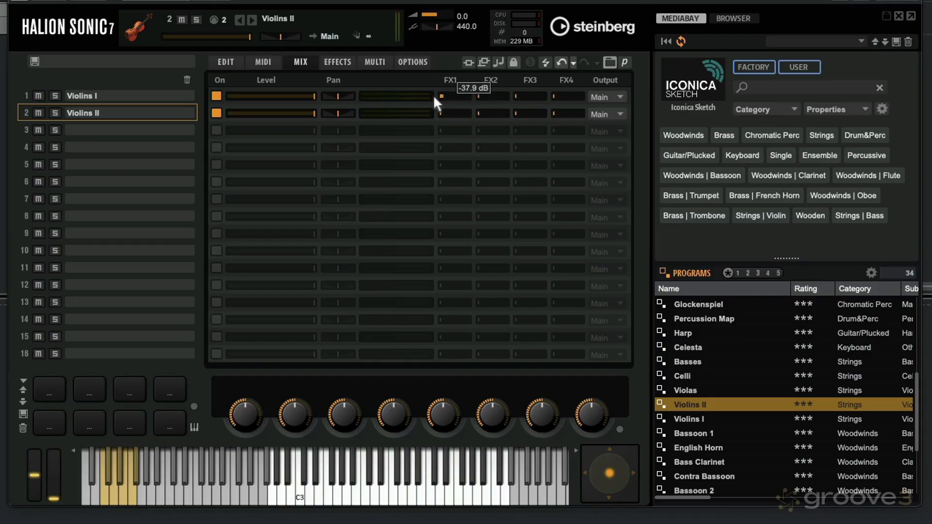
pyautogui.click(336, 61)
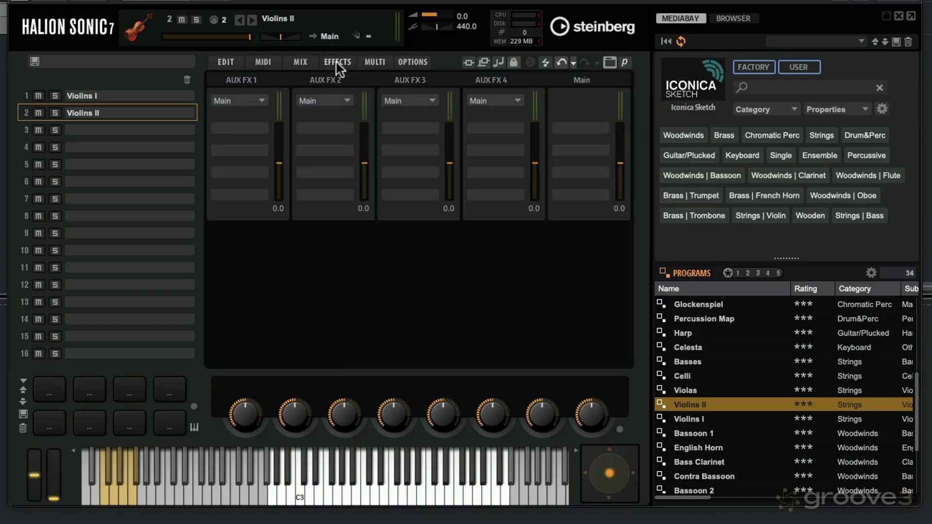
pyautogui.click(263, 130)
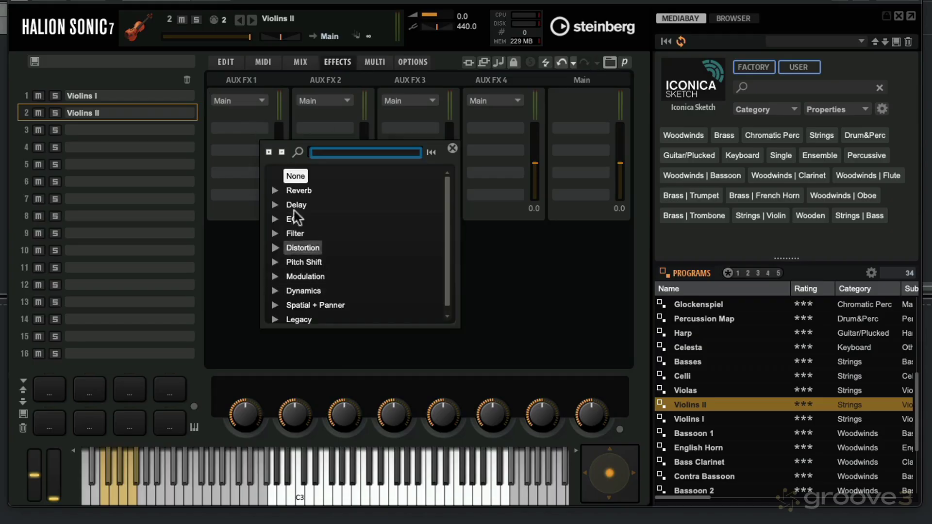
pyautogui.click(258, 120)
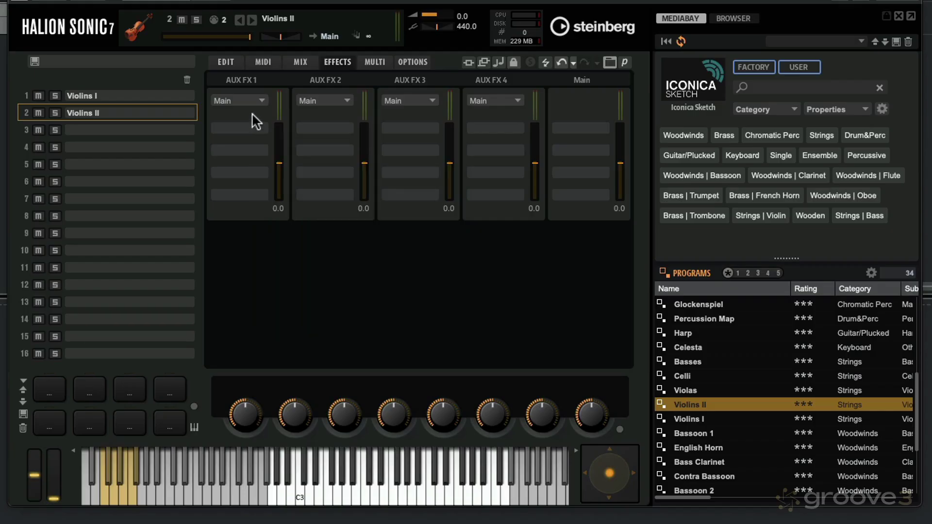
pyautogui.click(301, 61)
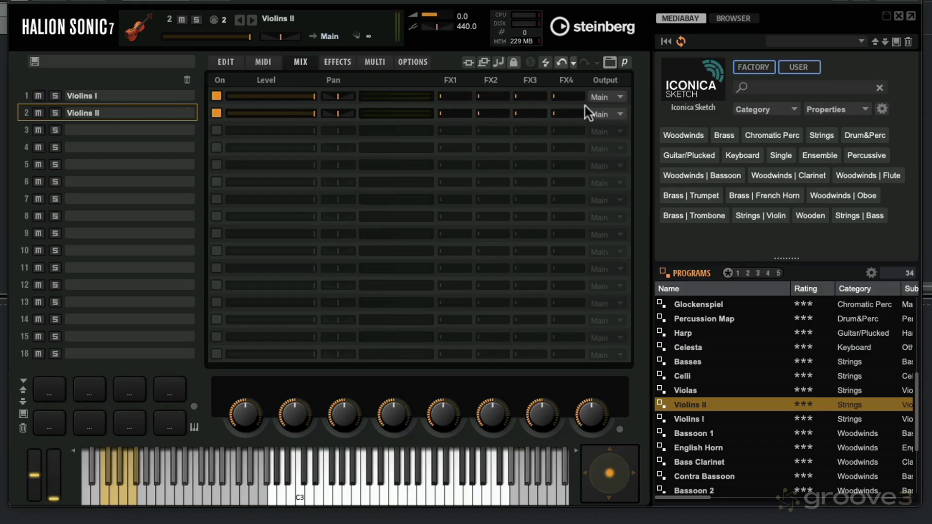
pyautogui.click(598, 97)
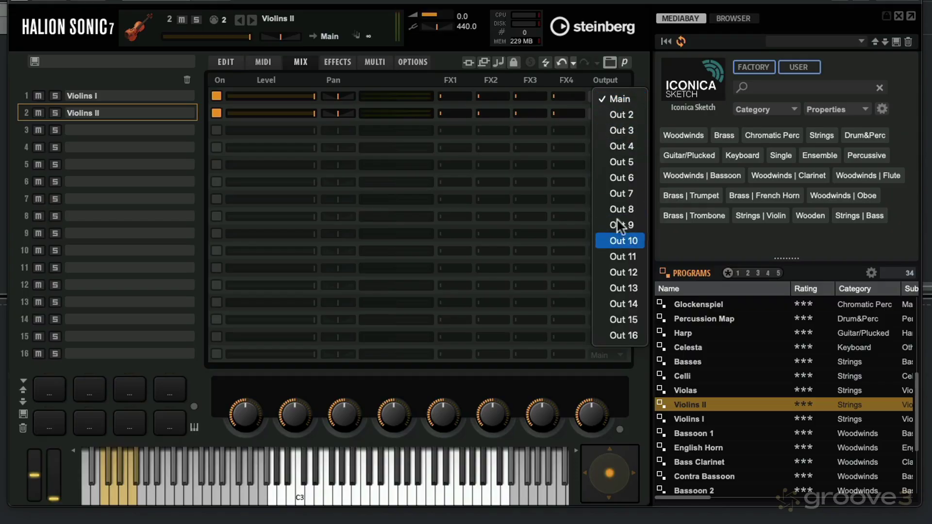
pyautogui.click(619, 1)
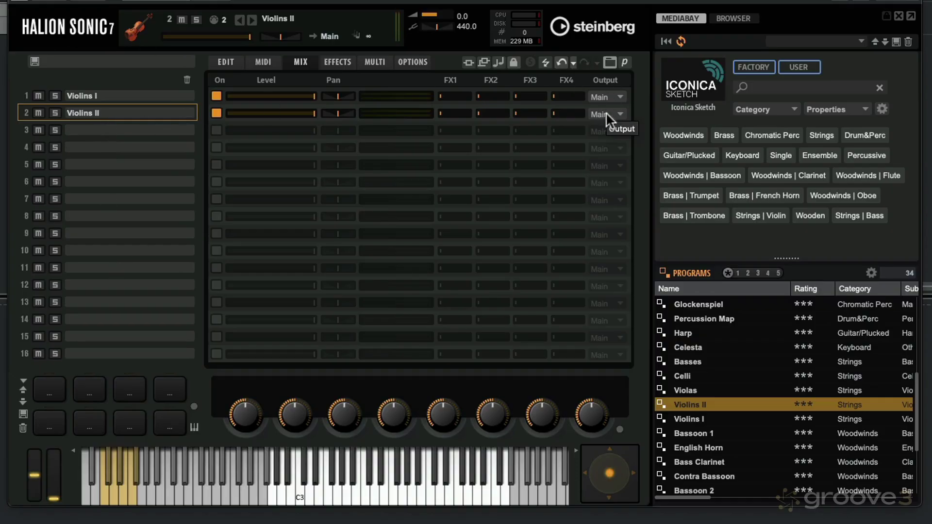
# Visit the Multi and Options pages, then return to the Violins II edit page.
pyautogui.click(378, 61)
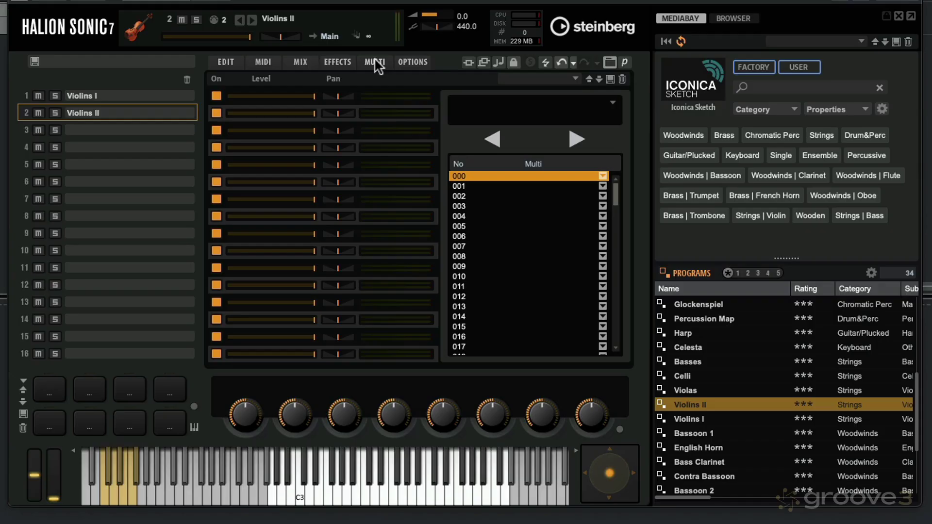
pyautogui.moveTo(342, 97)
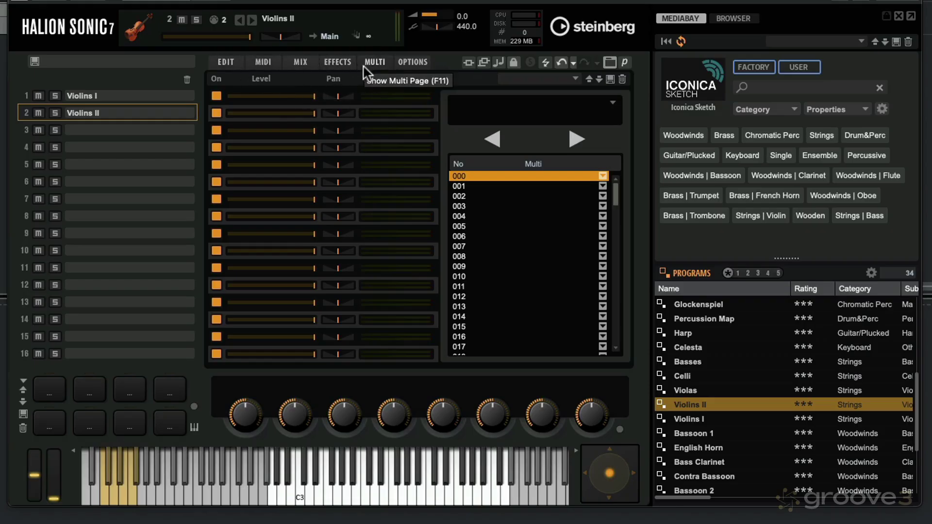
pyautogui.click(412, 63)
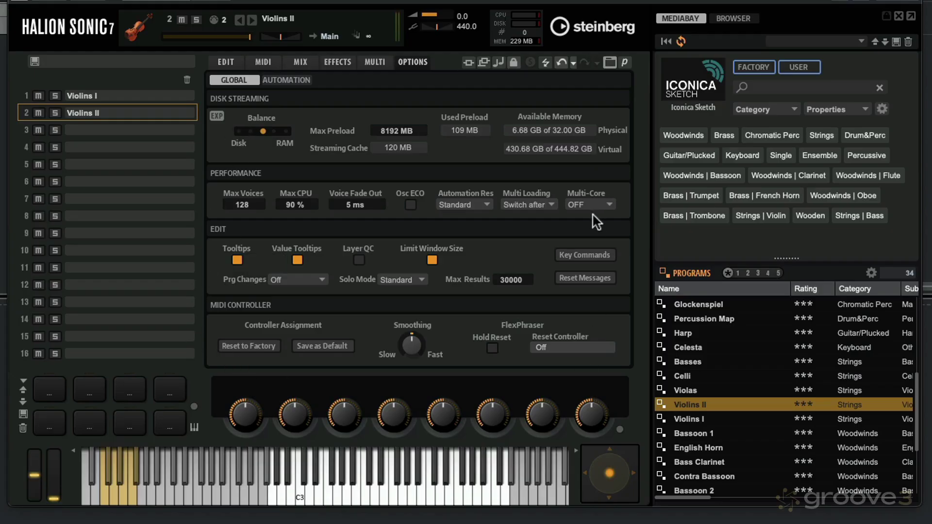
pyautogui.click(225, 60)
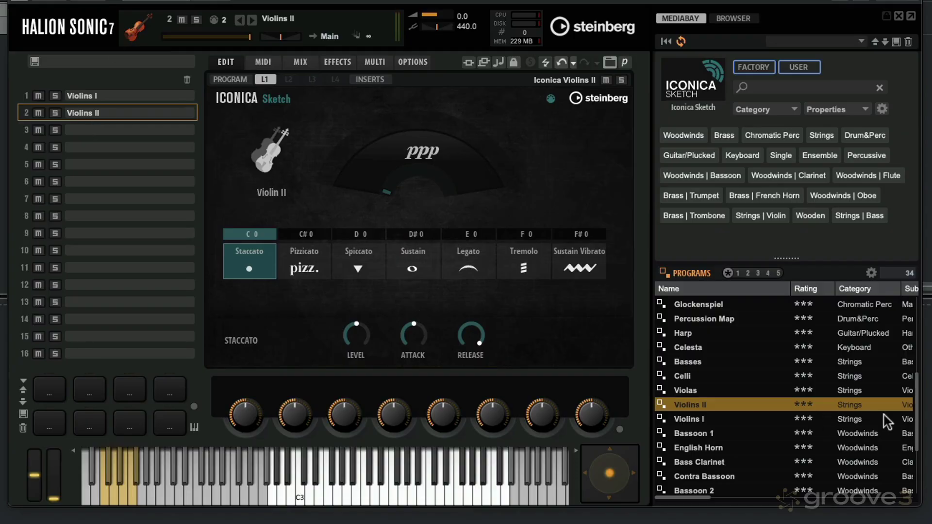
# Load the Trumpet into slot 3, then check slot 1 and reselect slot 3.
pyautogui.scroll(13, 886, 421)
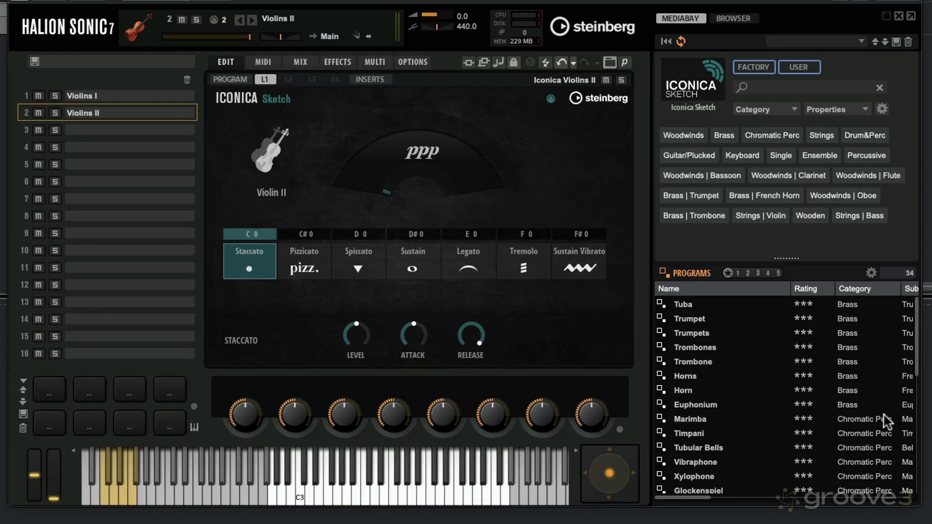
pyautogui.moveTo(709, 318); pyautogui.dragTo(117, 130)
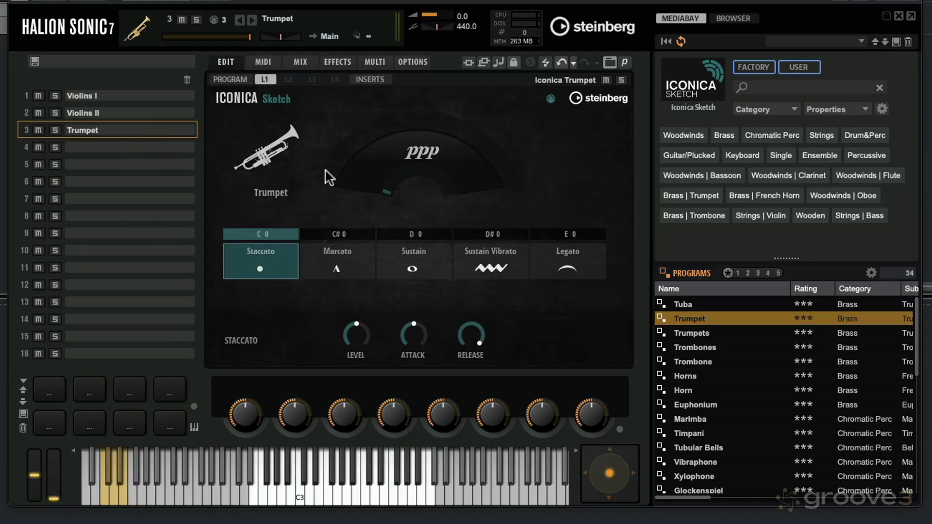
pyautogui.click(127, 95)
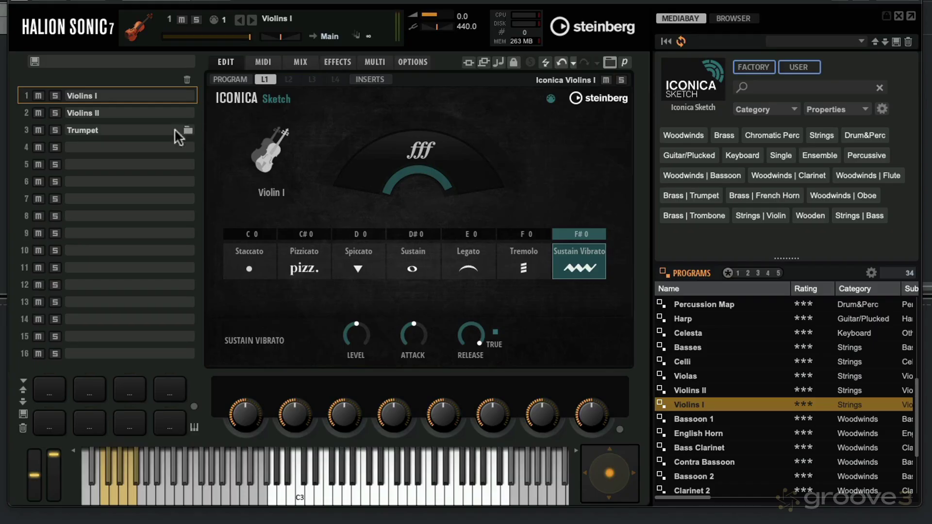
pyautogui.click(138, 129)
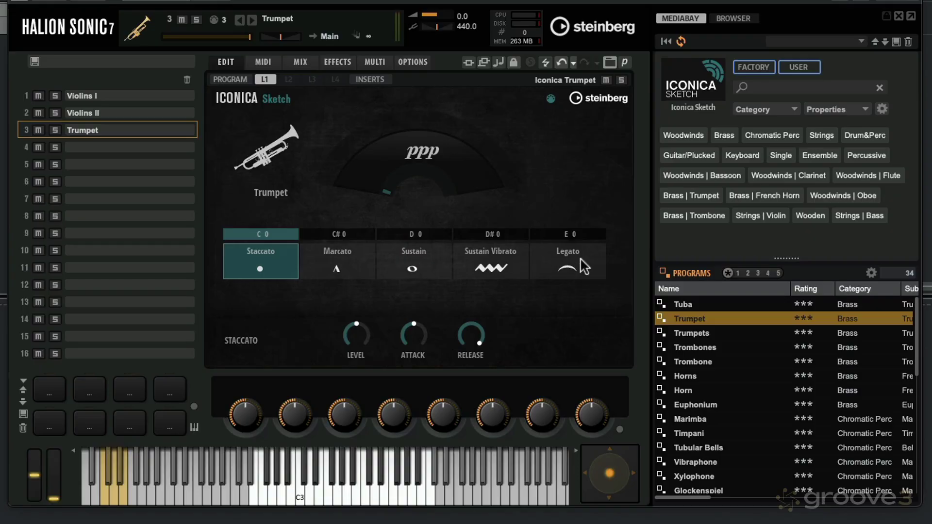
# Drag the English Horn program from the Programs list onto empty slot 4.
pyautogui.scroll(-5, 740, 377)
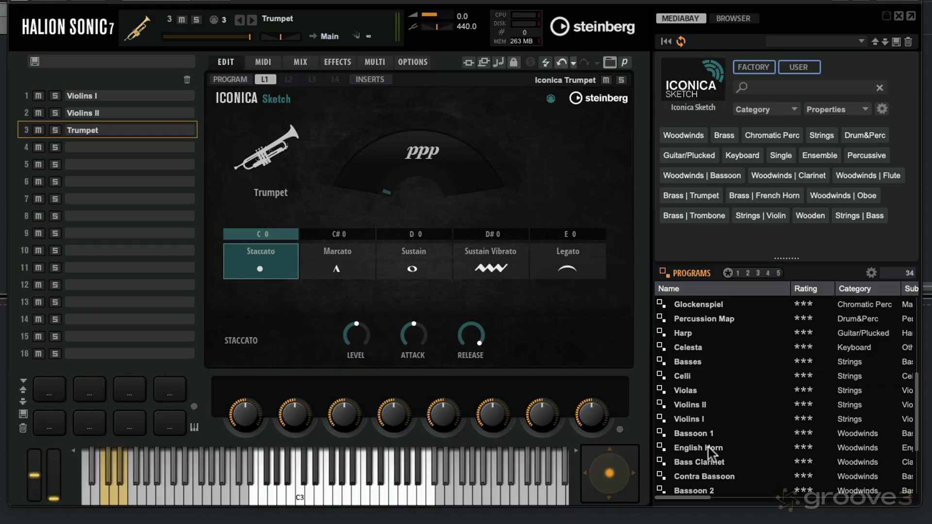
pyautogui.moveTo(708, 449); pyautogui.dragTo(147, 151)
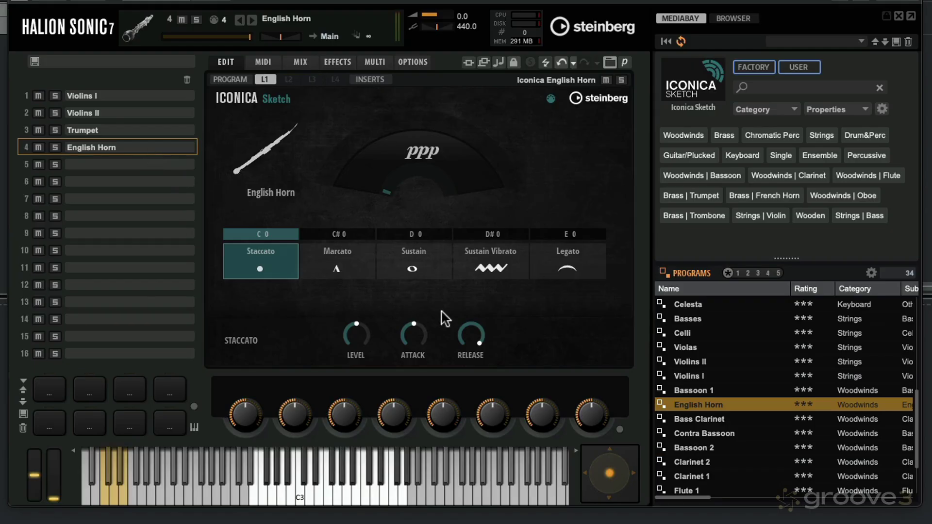
pyautogui.scroll(-1, 756, 449)
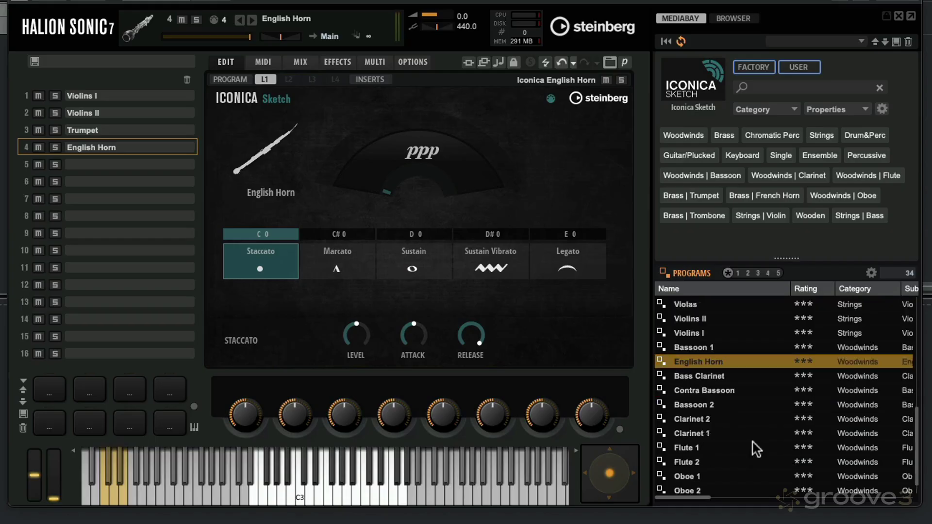
pyautogui.scroll(-5, 756, 449)
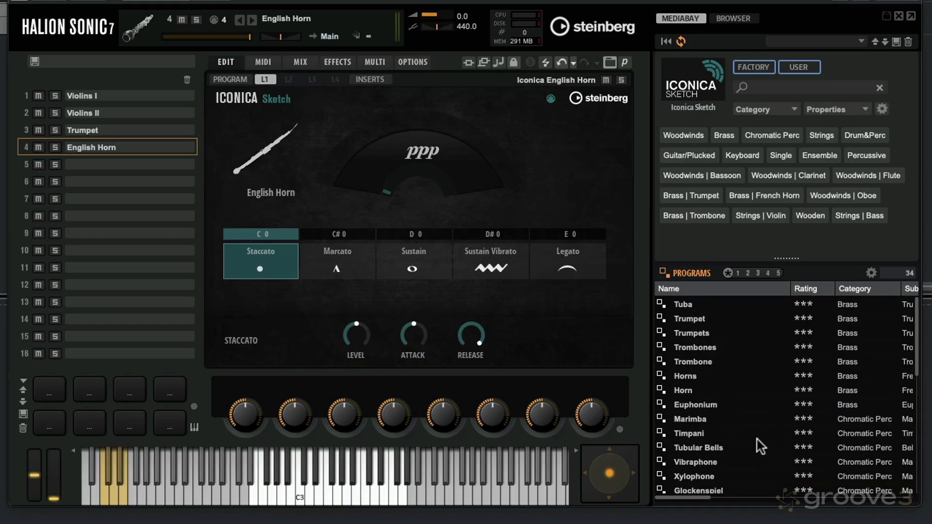
# Load the Iconica Timpani program from the Programs list into empty slot 5.
pyautogui.click(675, 428)
pyautogui.moveTo(674, 426); pyautogui.dragTo(127, 168)
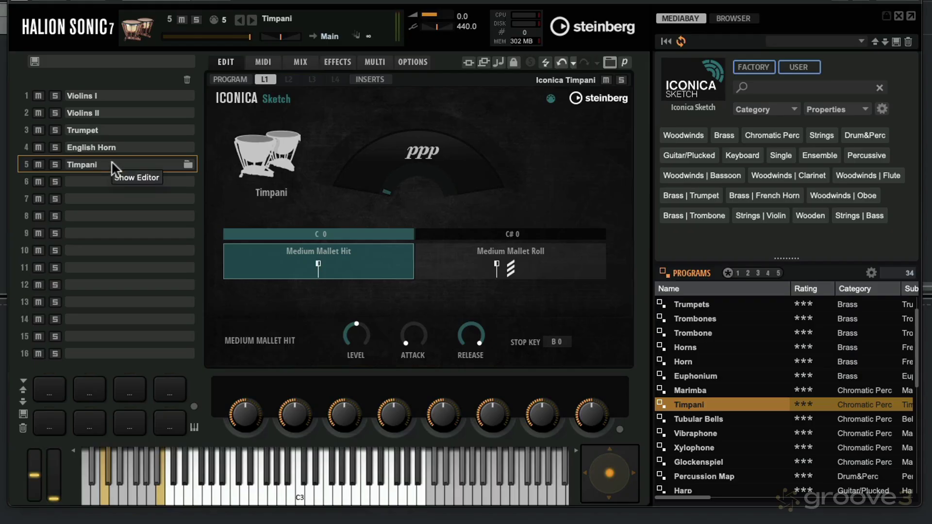
# Select Violins I in slot 1, play a run of notes, and try Staccato, Pizzicato and Spiccato.
pyautogui.click(120, 97)
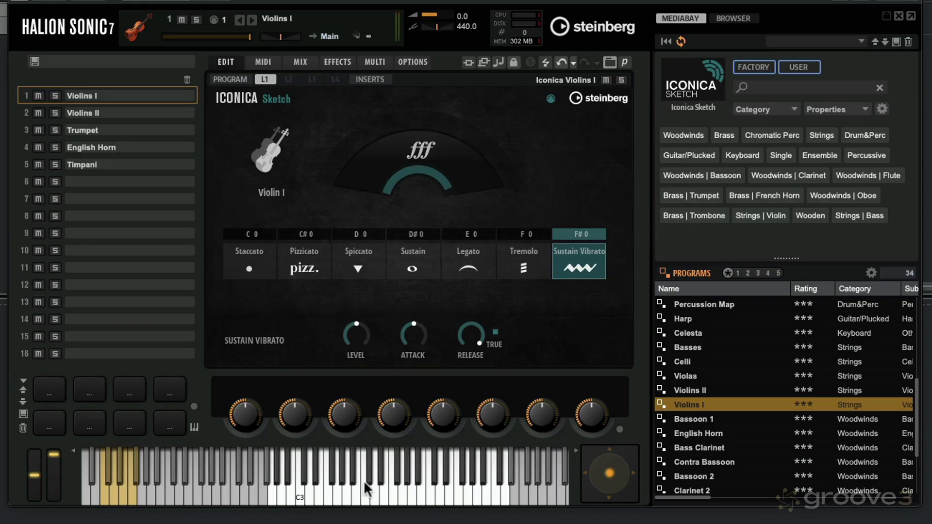
pyautogui.moveTo(276, 500)
pyautogui.mouseDown()
pyautogui.moveTo(496, 502)
pyautogui.moveTo(295, 492)
pyautogui.moveTo(357, 505)
pyautogui.mouseUp()
pyautogui.click(103, 493)
pyautogui.click(108, 475)
pyautogui.click(115, 491)
# Cycle Violins I through Sustain, Legato, Tremolo, Sustain Vibrato, Staccato and Pizzicato articulations.
pyautogui.click(121, 474)
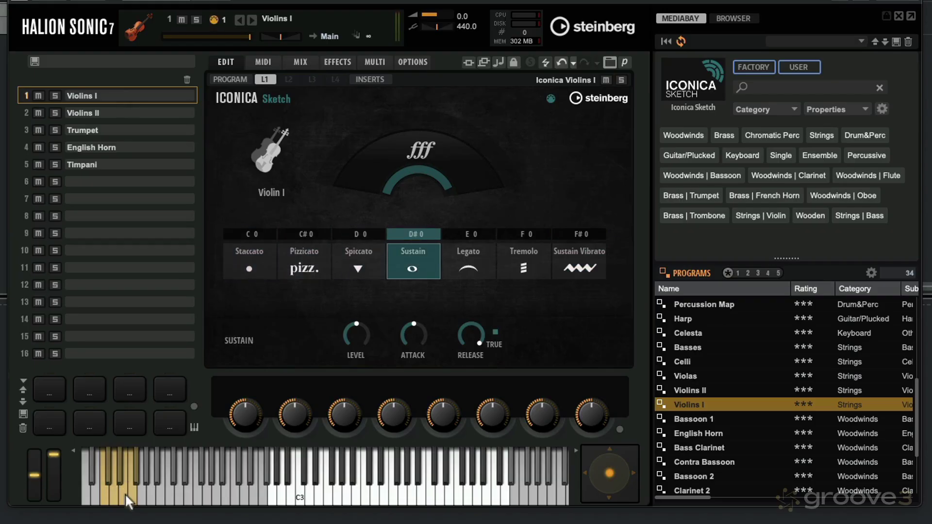
pyautogui.click(124, 493)
pyautogui.click(130, 485)
pyautogui.click(135, 477)
pyautogui.click(129, 491)
pyautogui.click(125, 487)
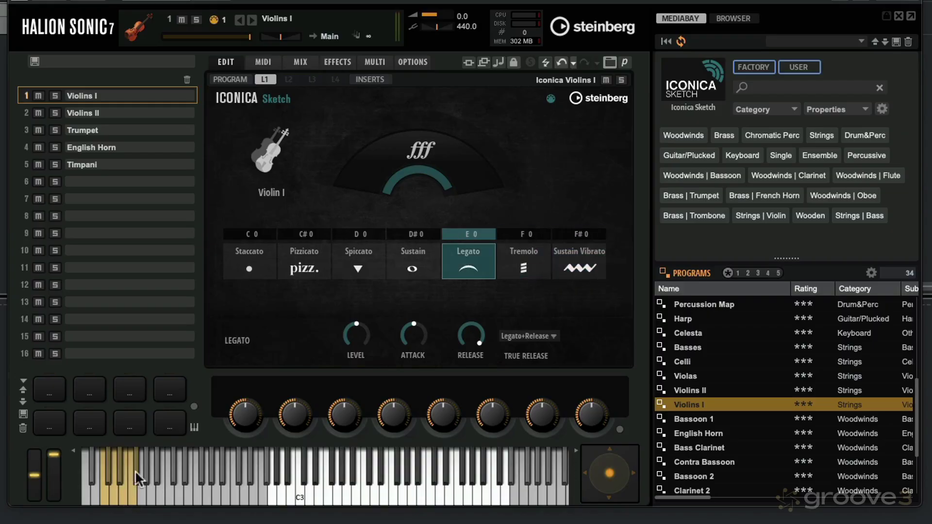
pyautogui.click(255, 254)
pyautogui.click(310, 255)
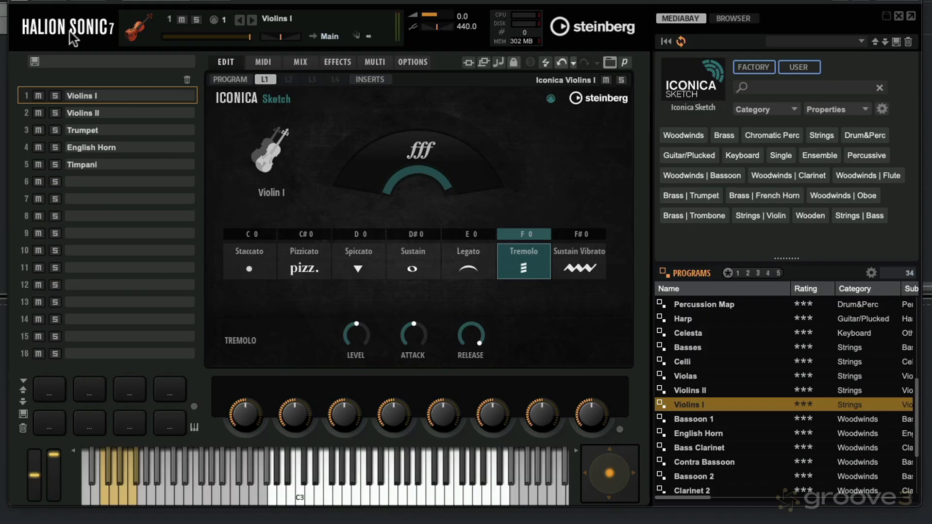
# Show the sound library overview in MediaBay and move the HALion Sonic window right, uncovering the Iconica track.
pyautogui.click(693, 91)
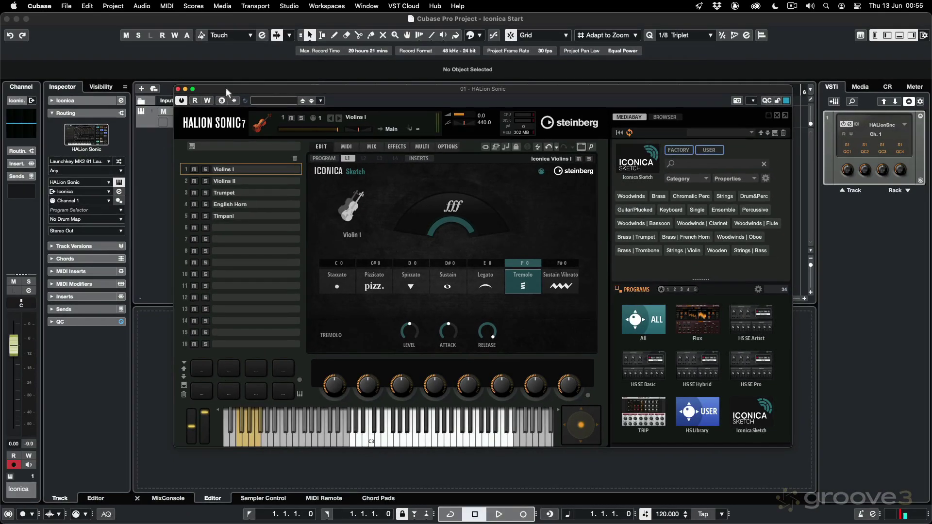
pyautogui.moveTo(226, 88); pyautogui.dragTo(273, 86)
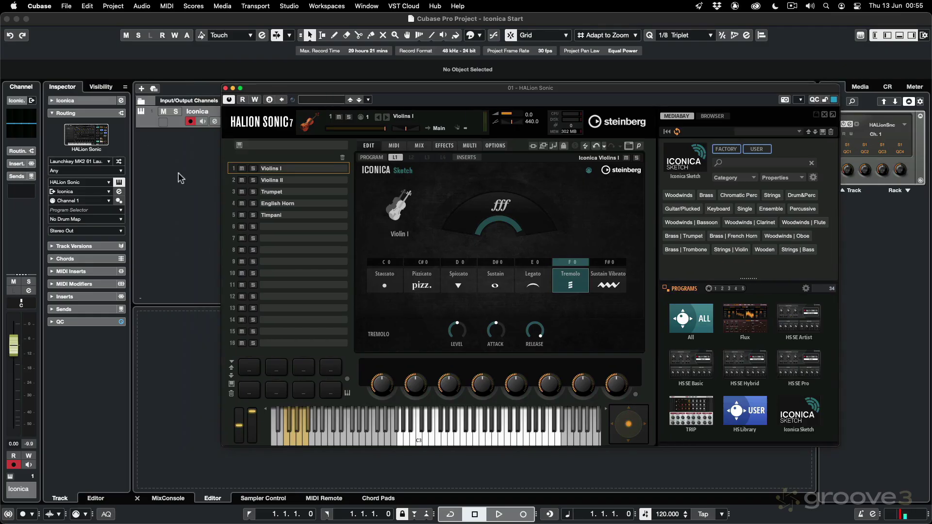